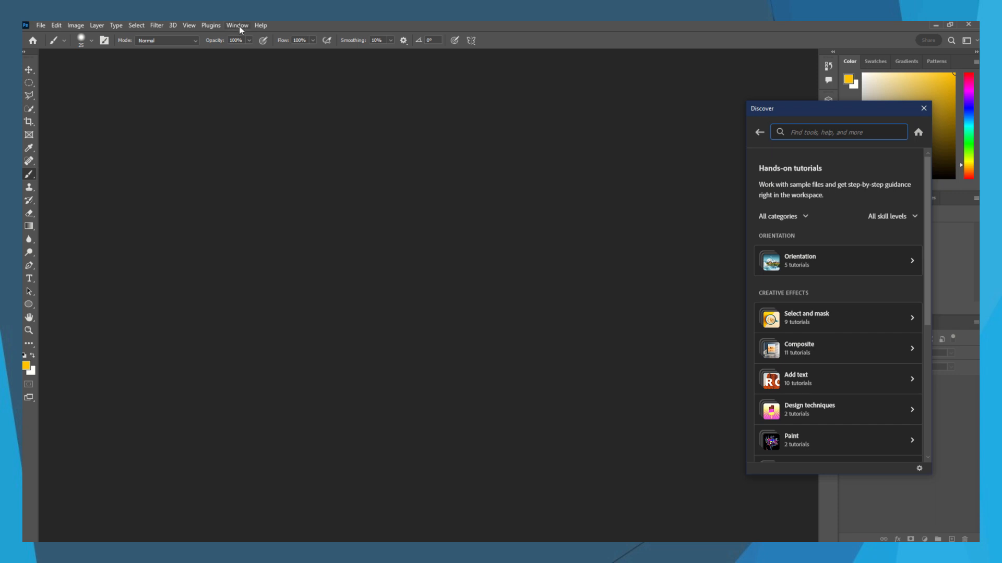
Step: Reset the Essentials workspace to its default layout
left_click(239, 26)
mouse_move(269, 47)
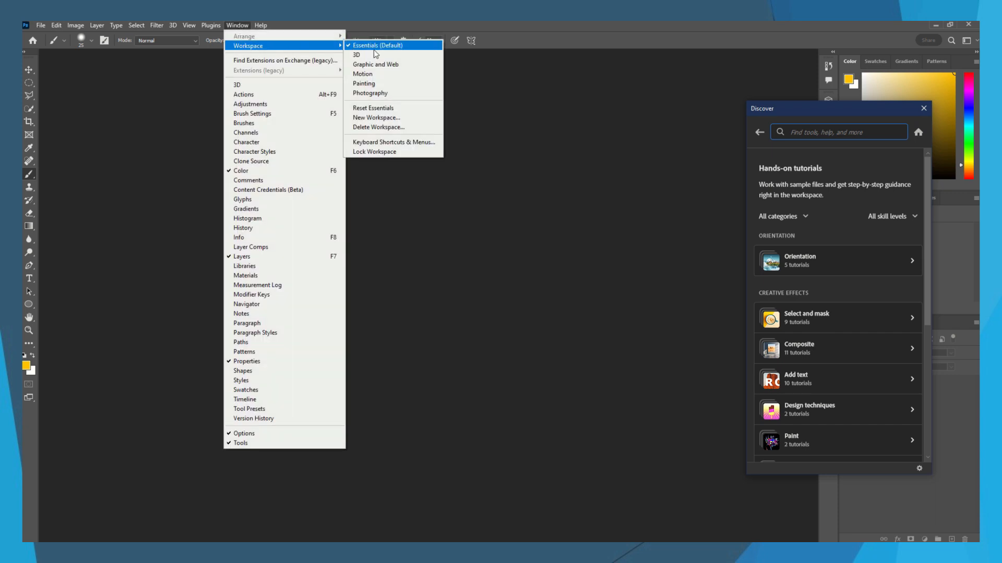
left_click(384, 109)
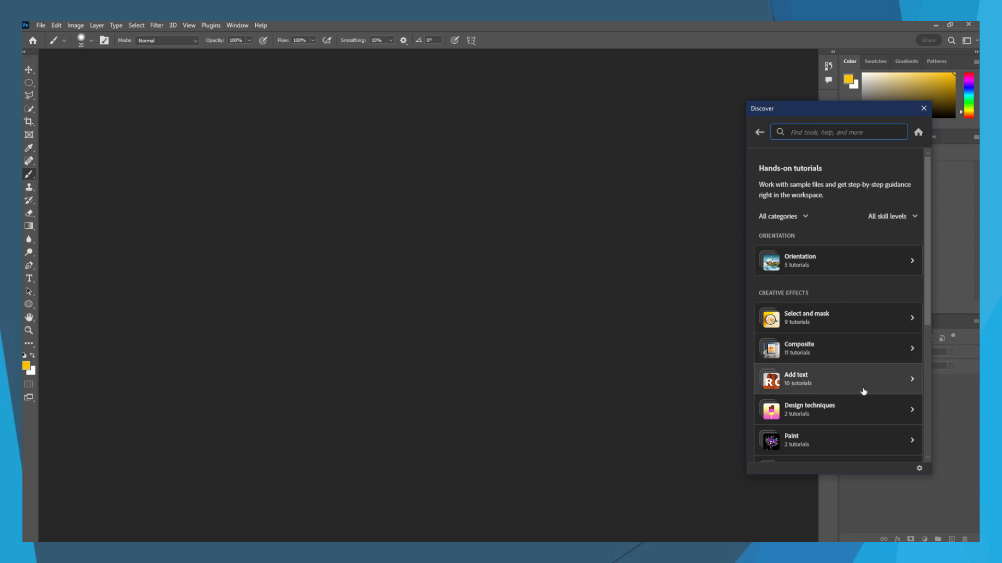
Step: Start the hands-on tutorial "Add an image inside text with a clipping mask" from the Add text category
left_click(828, 381)
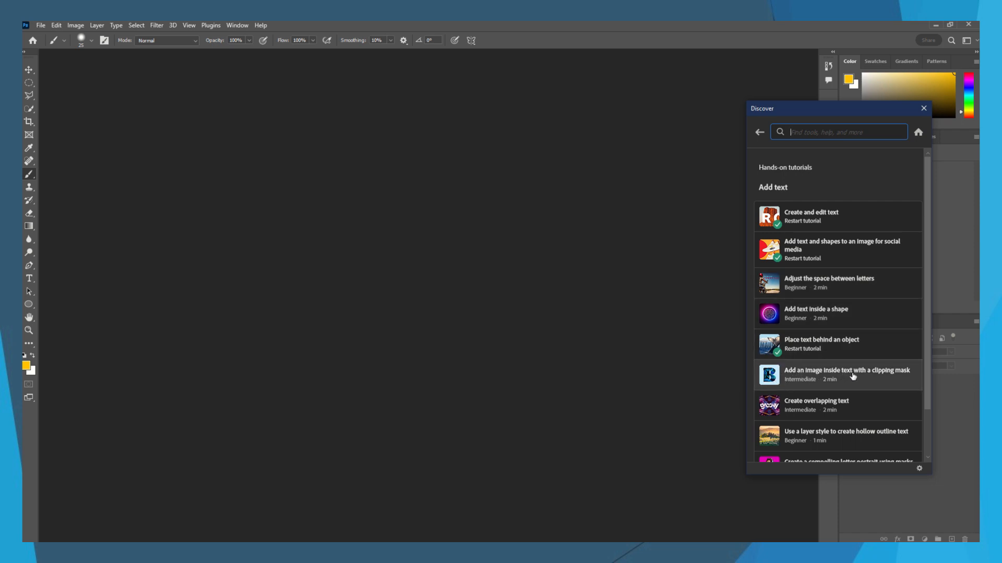
left_click(809, 379)
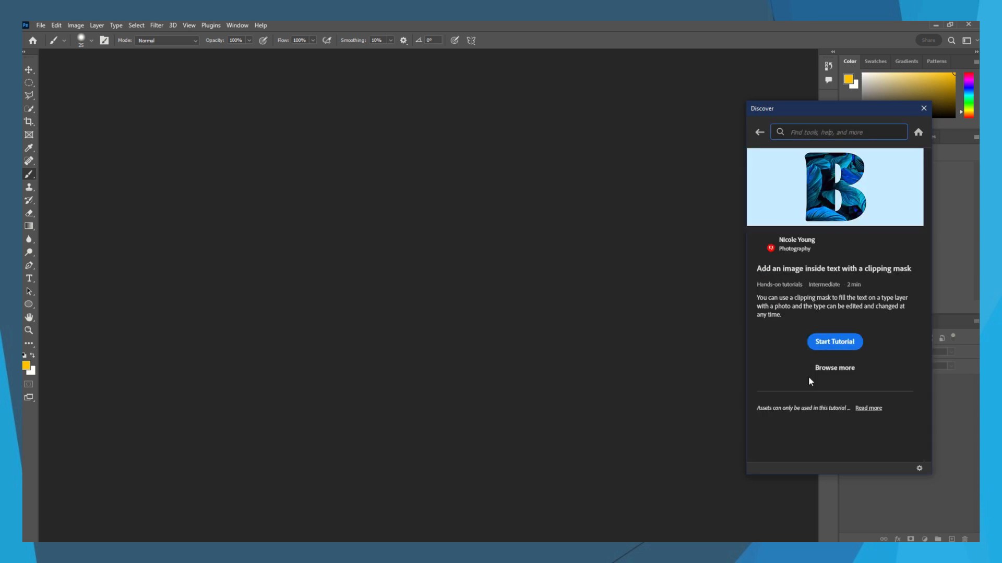
left_click(835, 343)
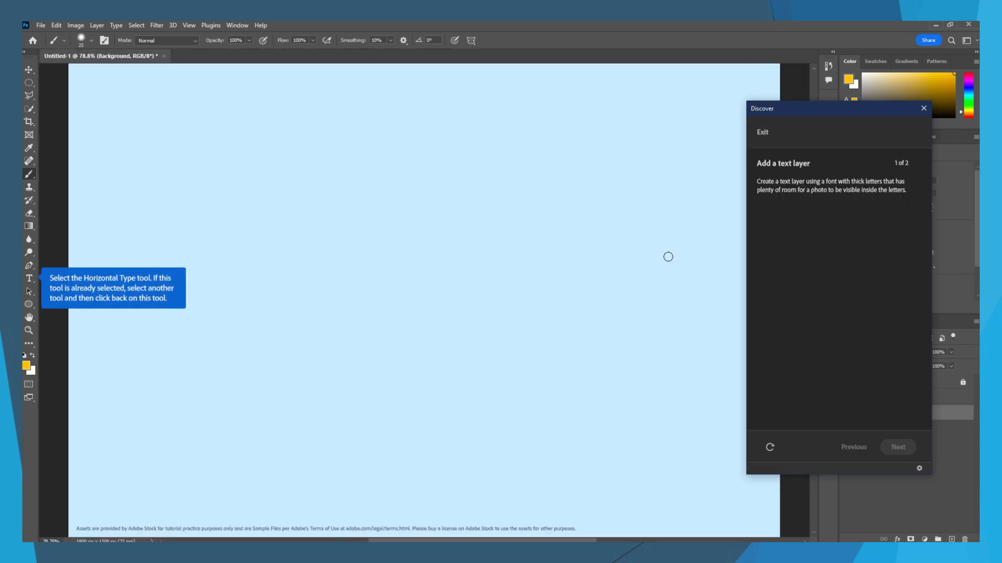
Step: Widen the collapsed panel column beside the canvas, then narrow the Discover window and place it over that column, clear of the Layers panel
mouse_move(823, 114)
left_mouse_down()
mouse_move(872, 118)
mouse_move(555, 147)
mouse_move(667, 101)
mouse_move(709, 40)
mouse_move(657, 46)
left_mouse_up()
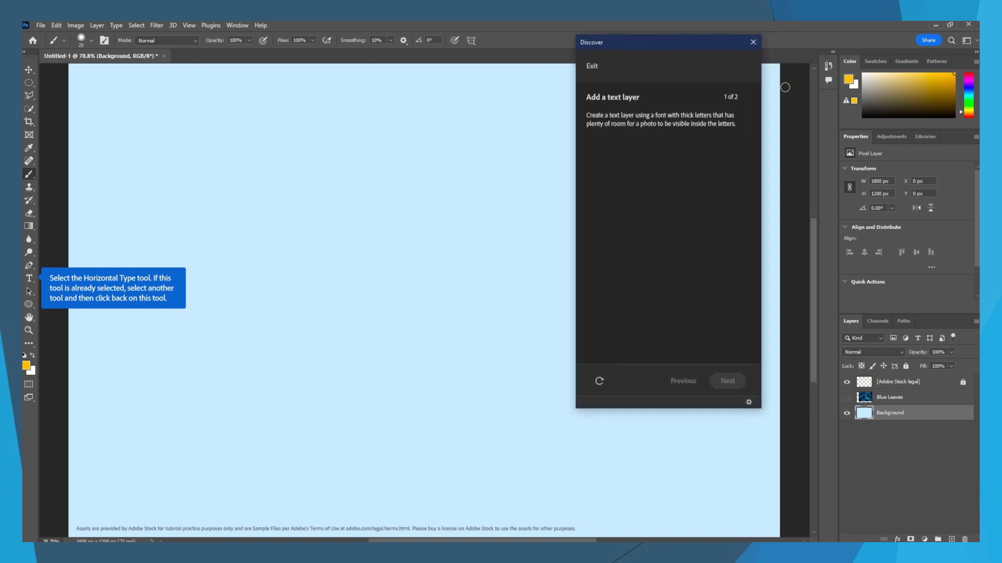
left_click_drag(817, 96, 723, 95)
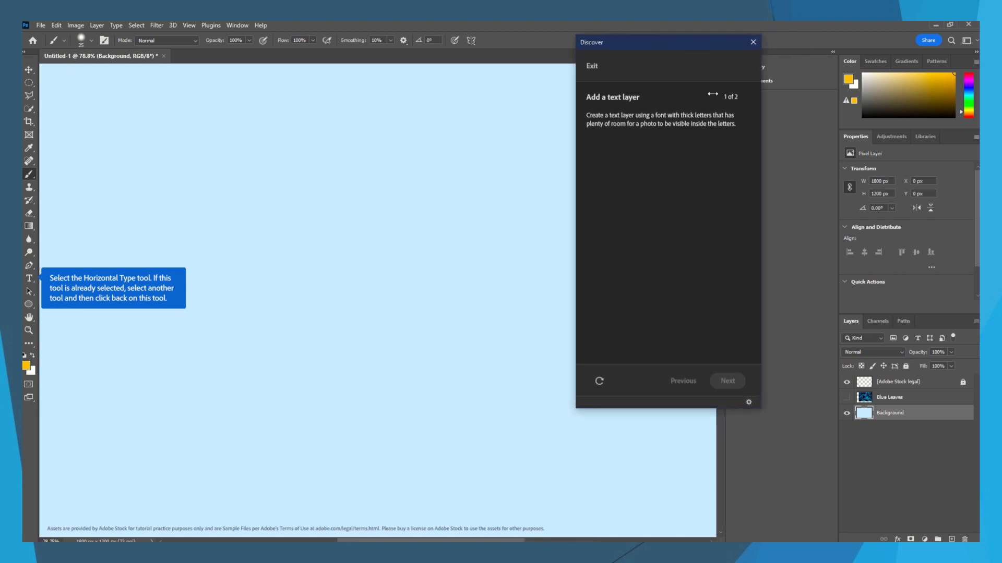
left_click_drag(674, 47, 715, 81)
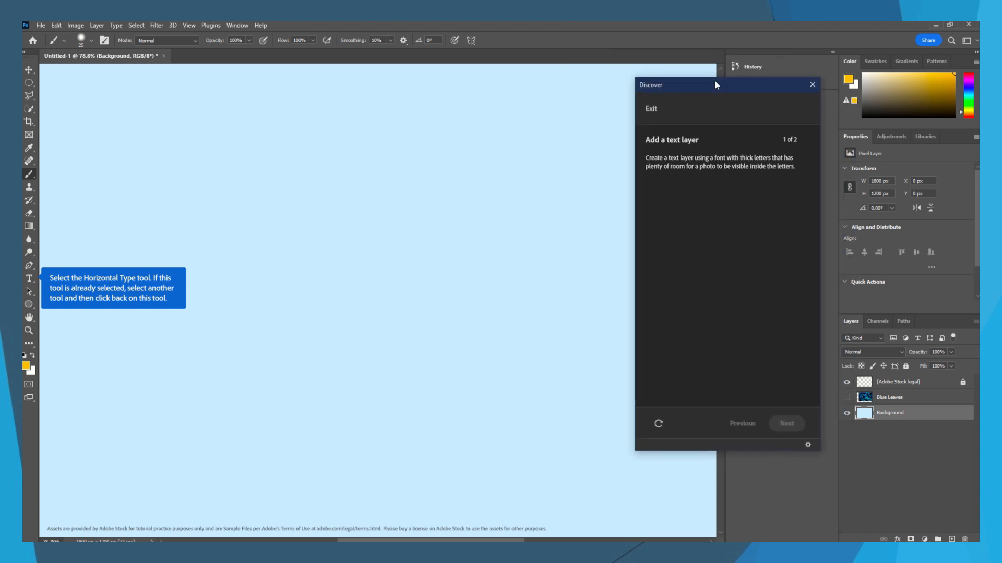
left_click_drag(636, 130, 665, 131)
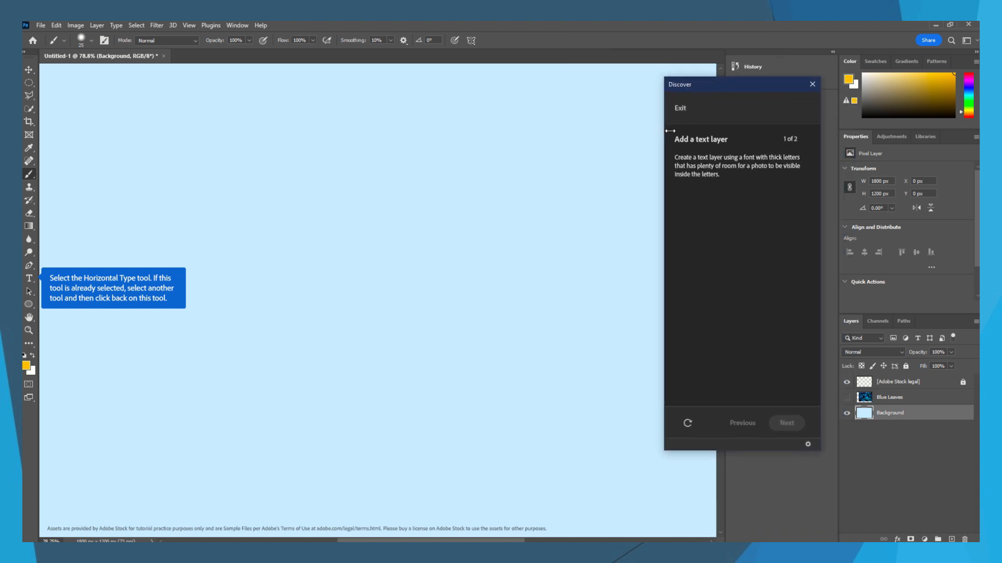
left_click_drag(736, 85, 752, 40)
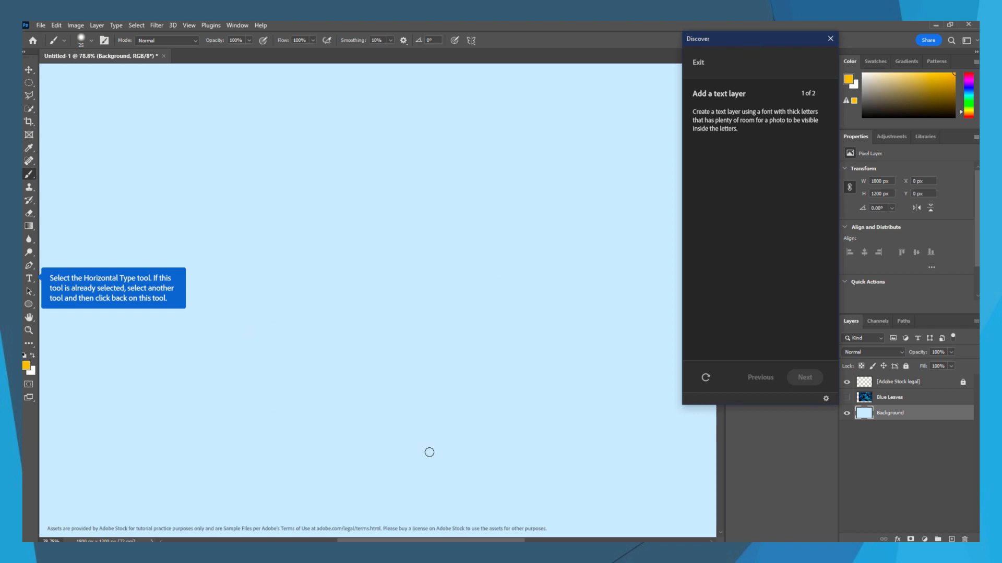
Step: Activate the Horizontal Type tool with the thick font GrilledCheese BTN Wide Blk and advance the tutorial
left_click(32, 278)
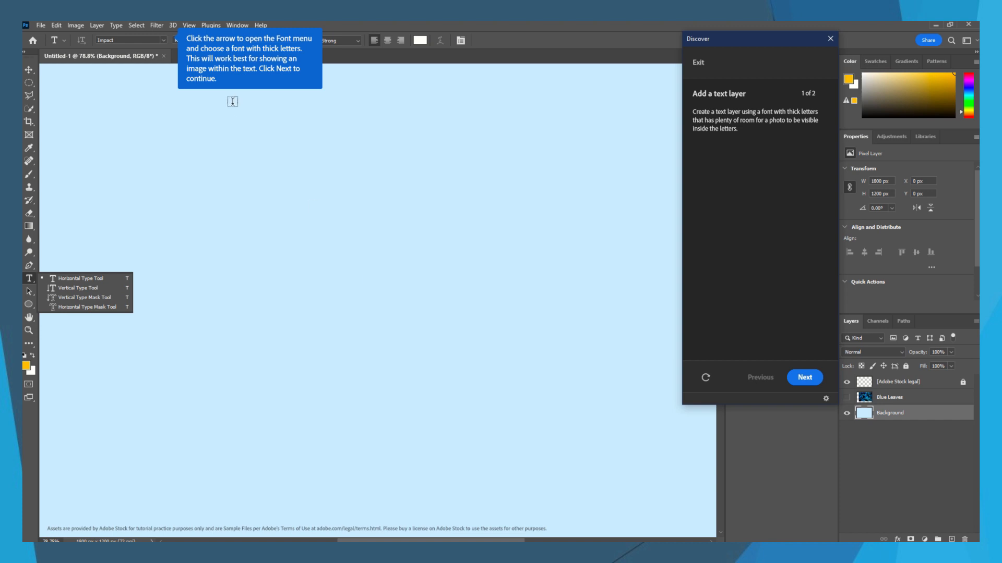
left_click(163, 41)
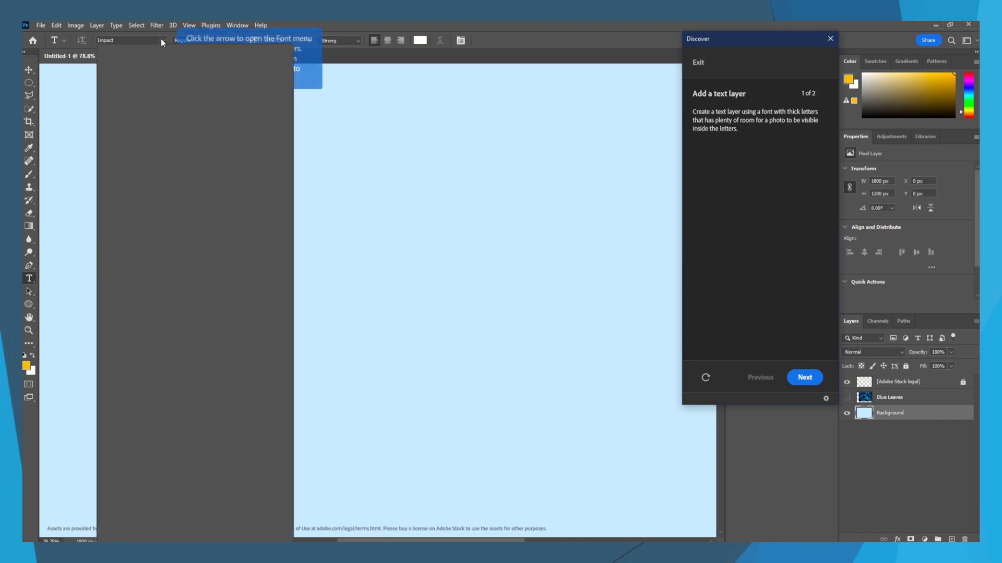
scroll(192, 152, "up", 1)
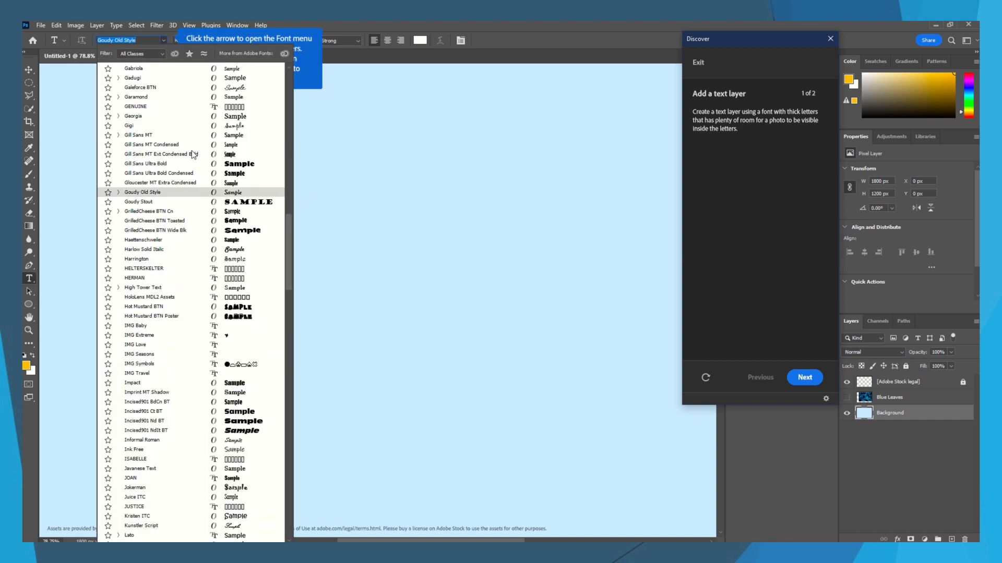
left_click(234, 232)
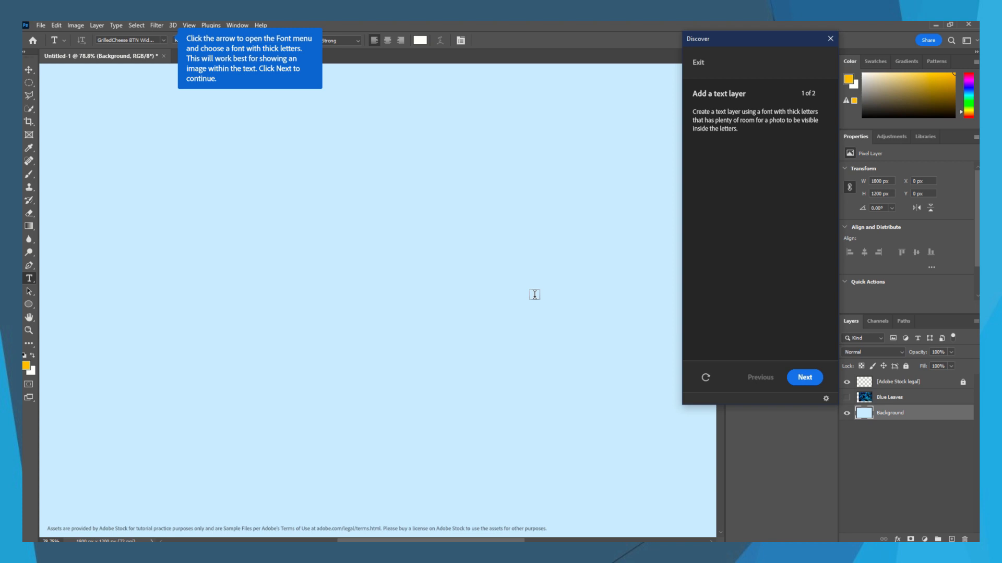
left_click(805, 377)
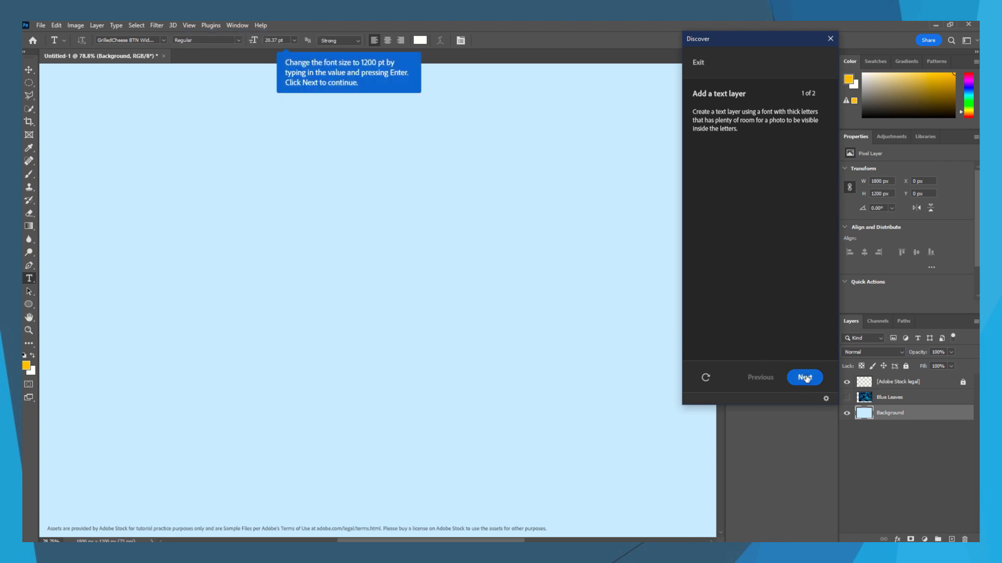
Step: Set the font size to 1200 pt and advance to the tutorial's text entry instruction
left_click(283, 40)
type("1200")
key("Return")
left_click(816, 379)
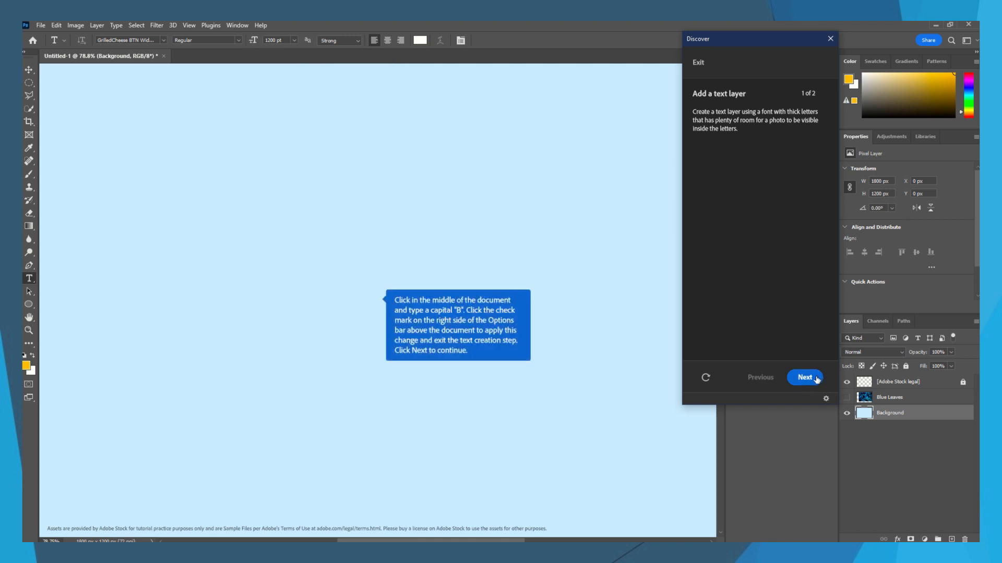
Step: Add a text layer with a capital "B" starting in the middle of the document, commit it and continue the tutorial
left_click(378, 302)
type("B")
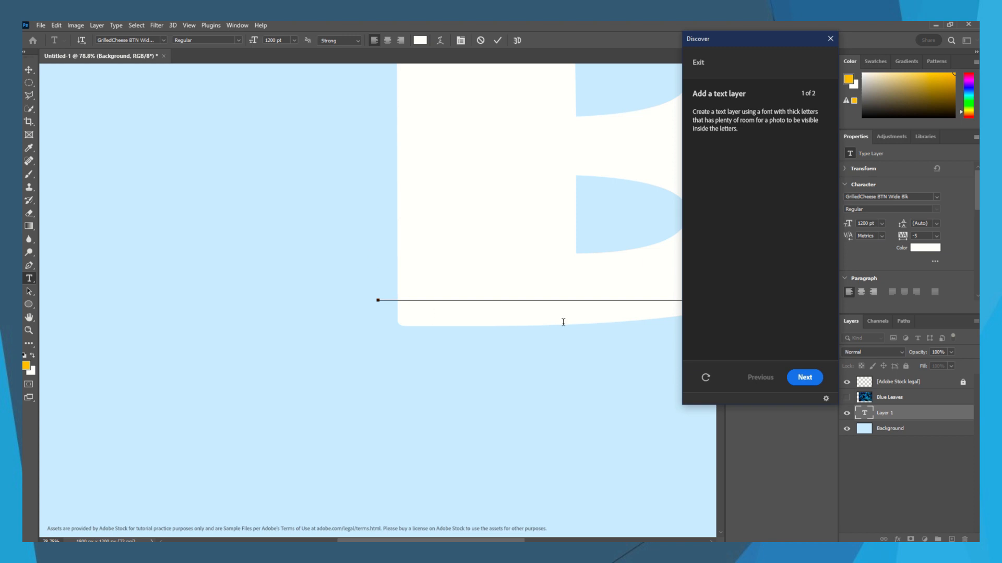
left_click(768, 375)
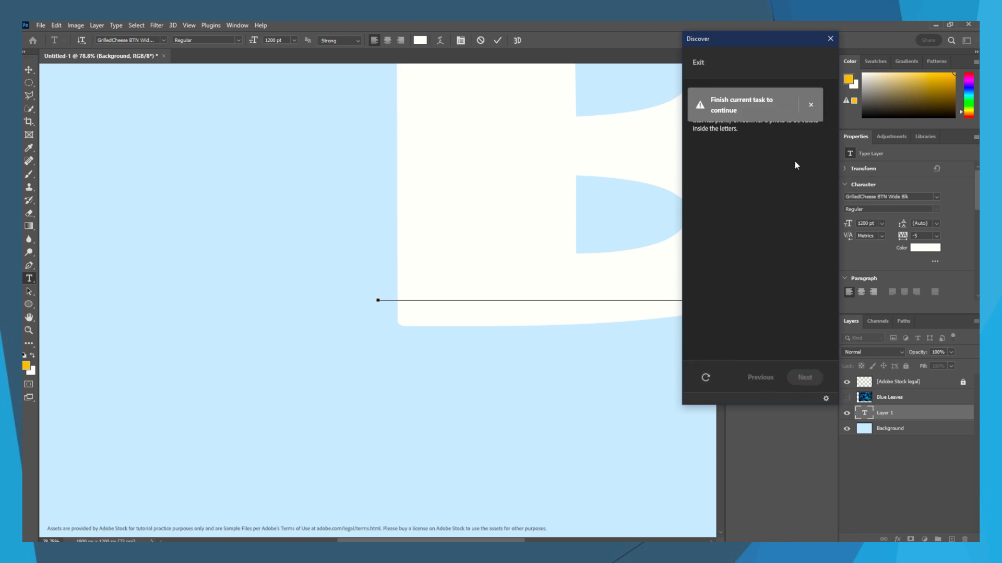
left_click(497, 40)
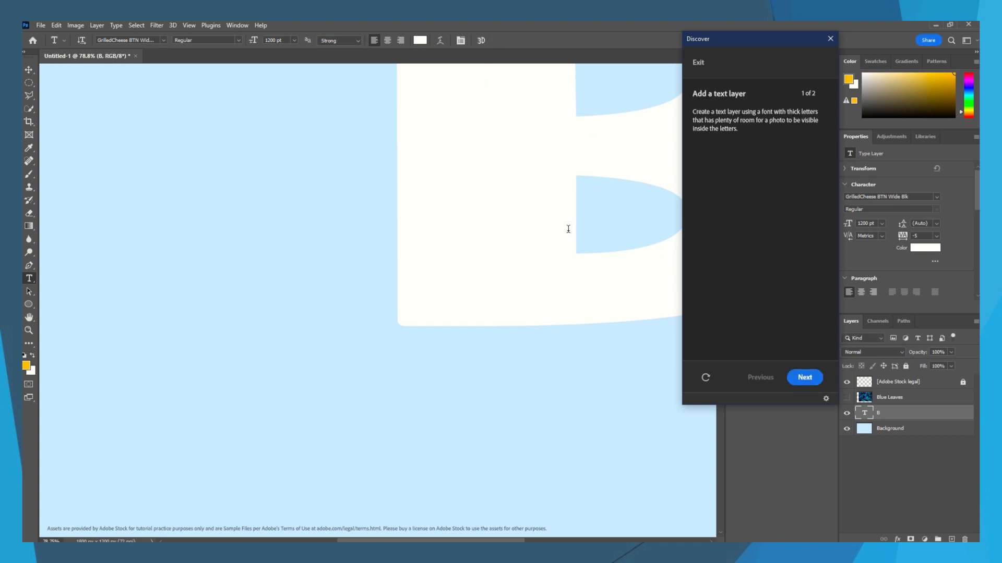
left_click(809, 382)
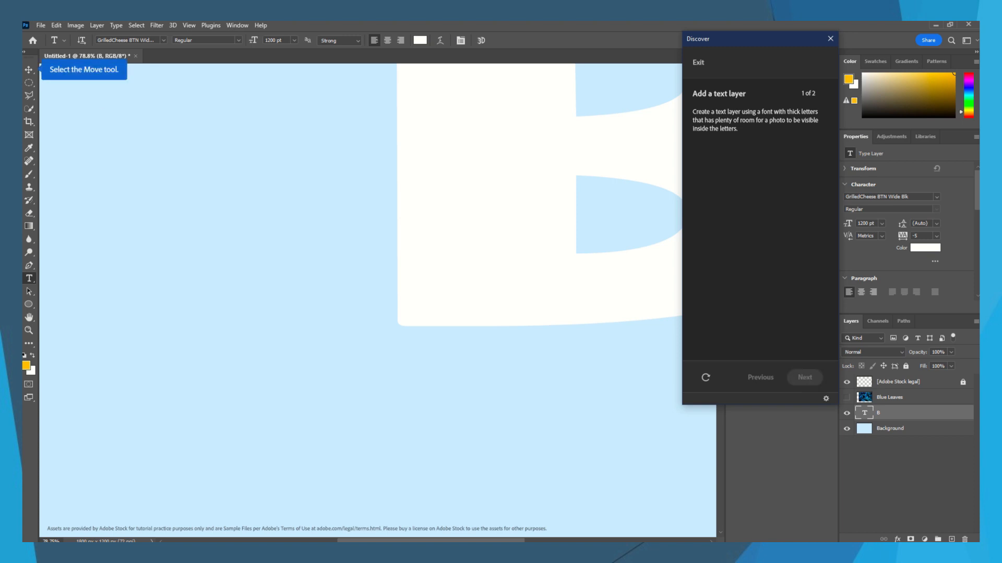
Step: Move the letter B to the center of the document and proceed to the tutorial's image fill part
left_click(30, 69)
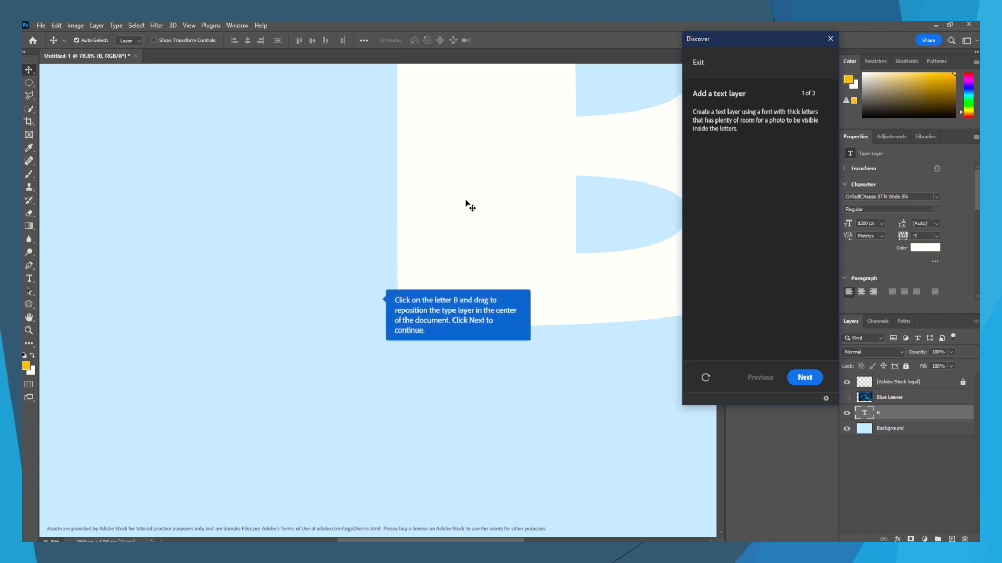
left_click_drag(493, 208, 288, 352)
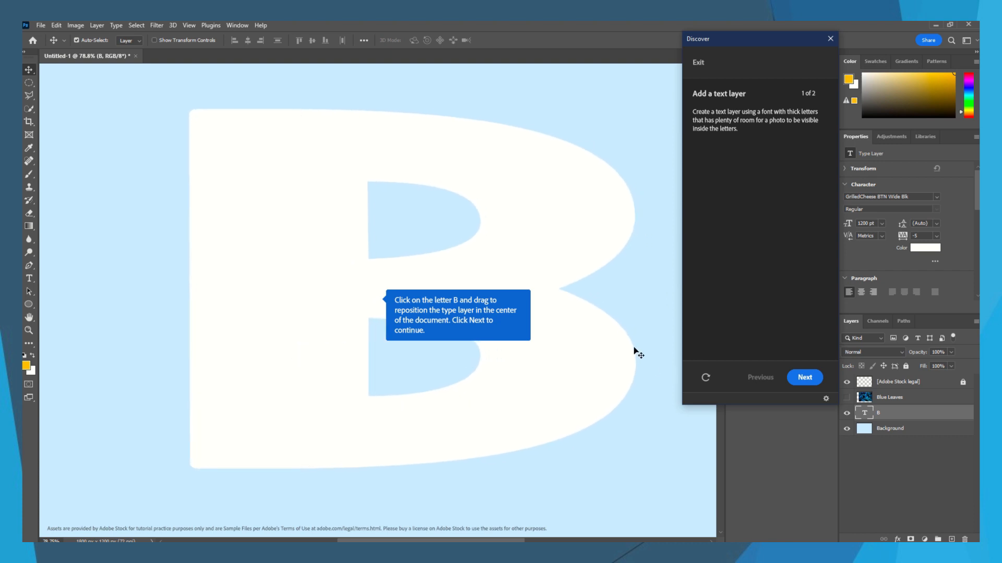
left_click(803, 378)
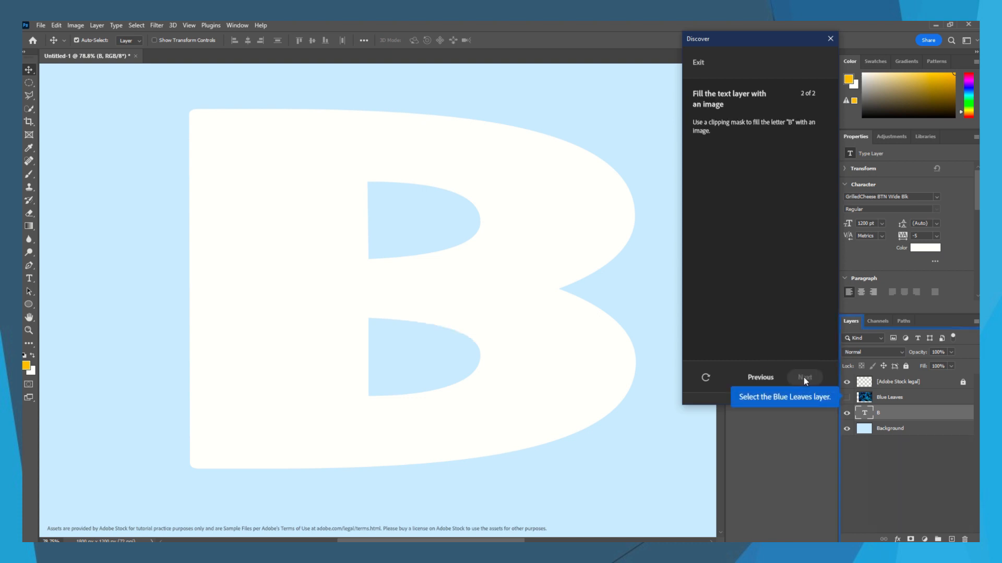
Step: Make the Blue Leaves layer visible and clip it to the letter B layer with a clipping mask
left_click(903, 400)
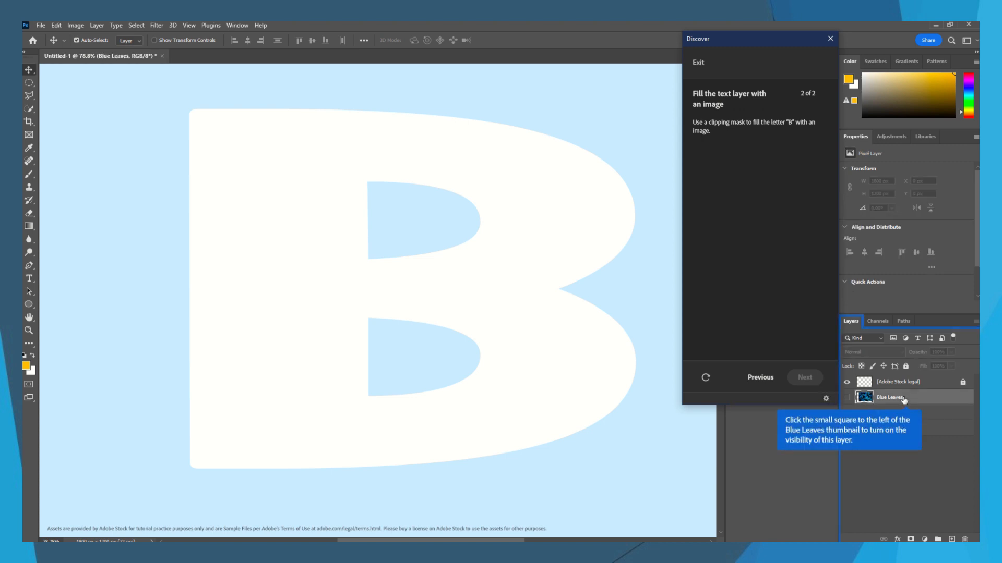
left_click(846, 399)
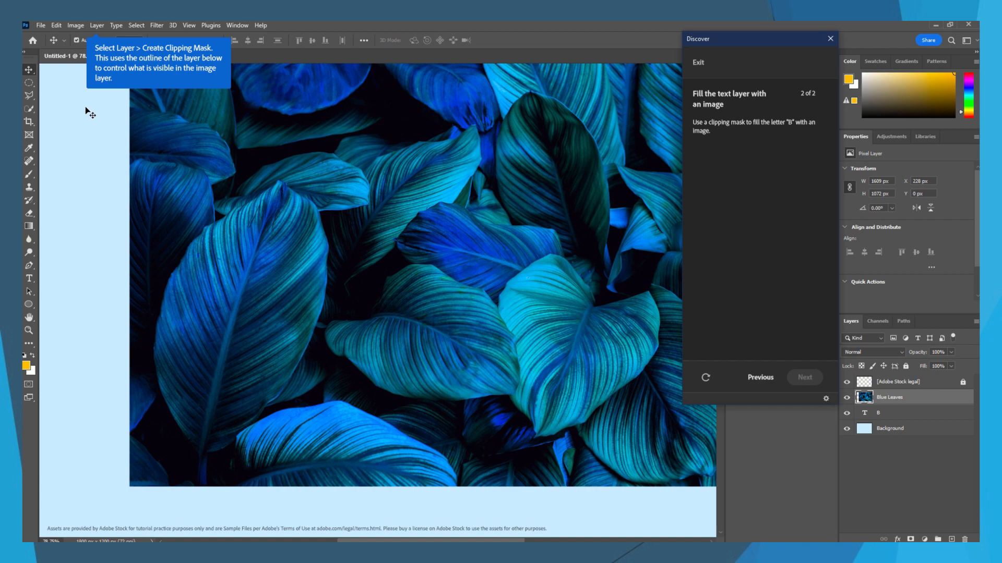
left_click(97, 25)
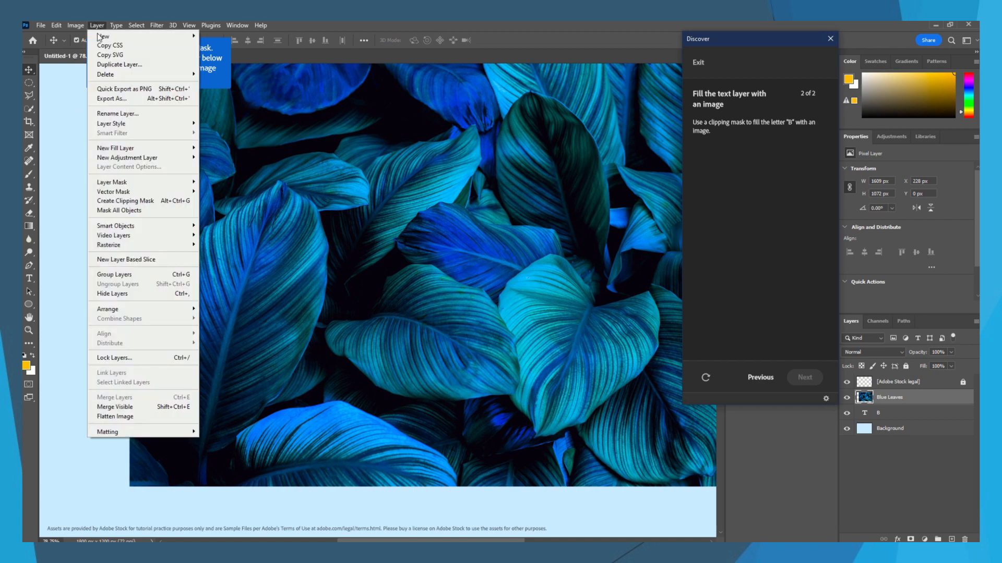
left_click(142, 202)
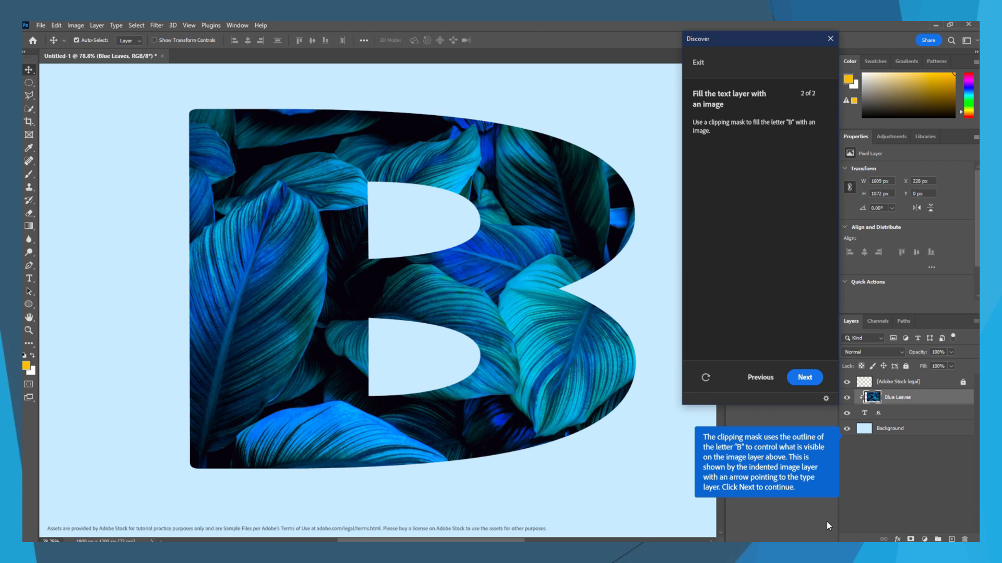
Step: Reposition the Blue Leaves image inside the letter to about X 191 px, Y 64 px and finish the tutorial
left_click(806, 377)
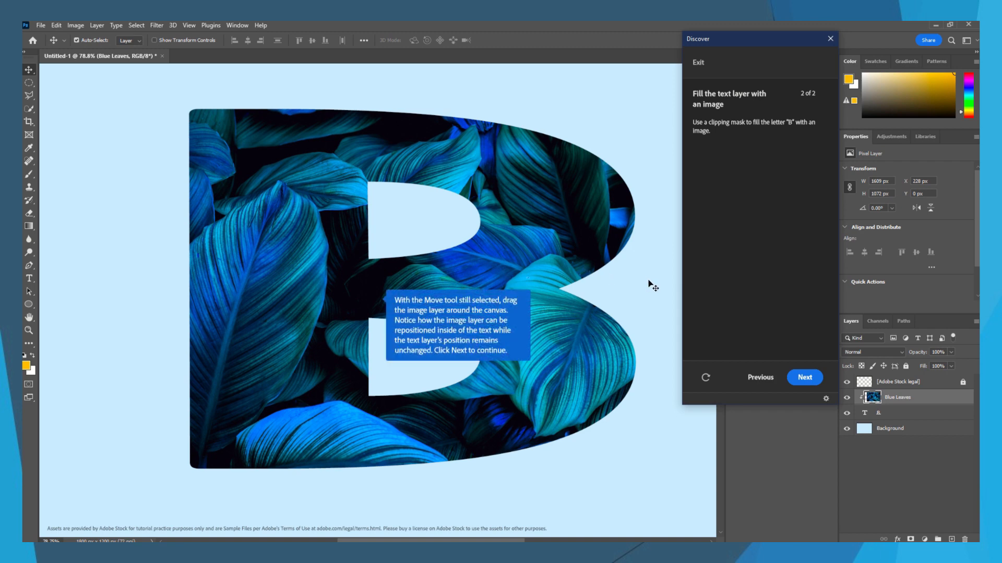
left_click_drag(603, 271, 540, 285)
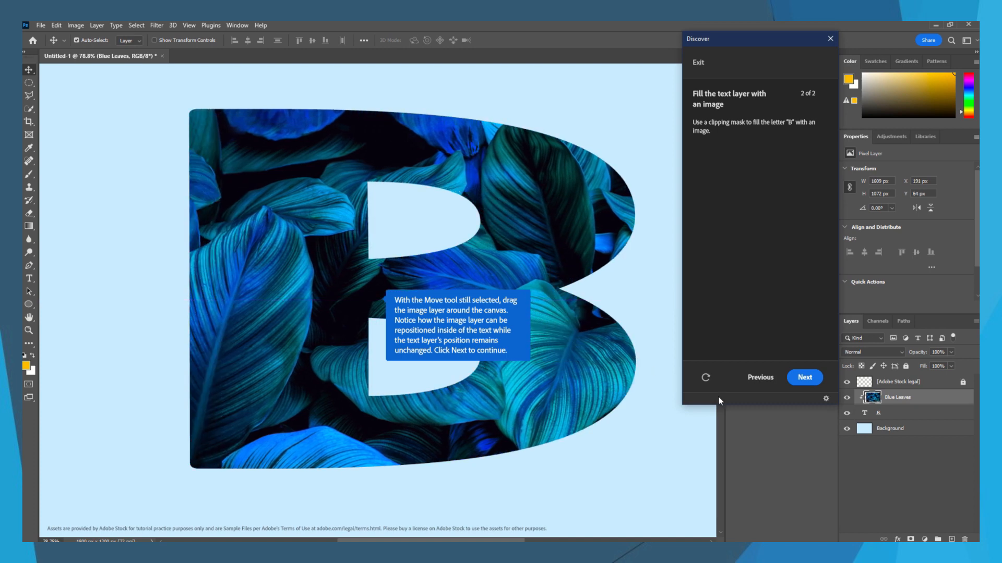
left_click(805, 378)
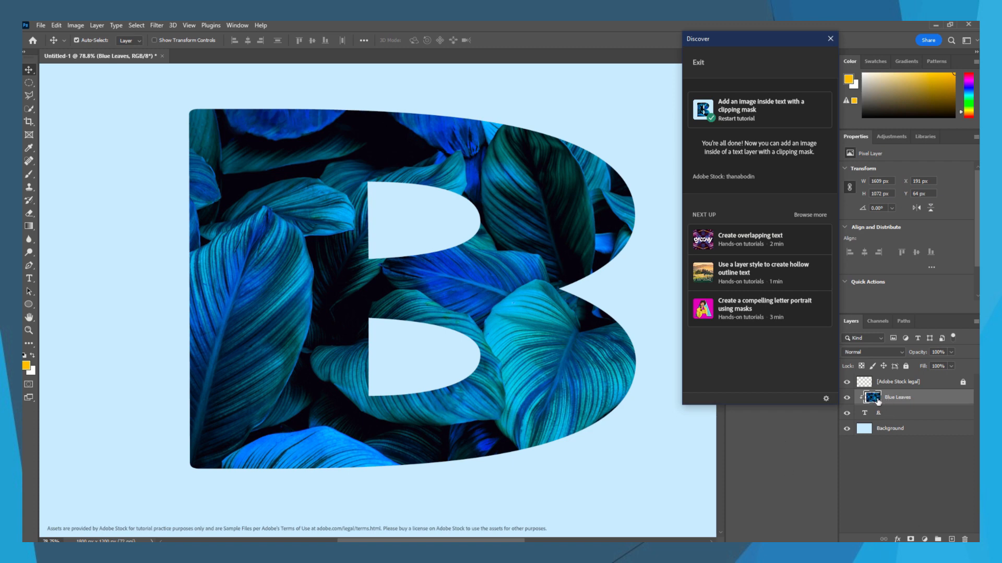
Step: Add an orange Solid Color fill layer (ff7800) above the Blue Leaves layer
left_click(925, 540)
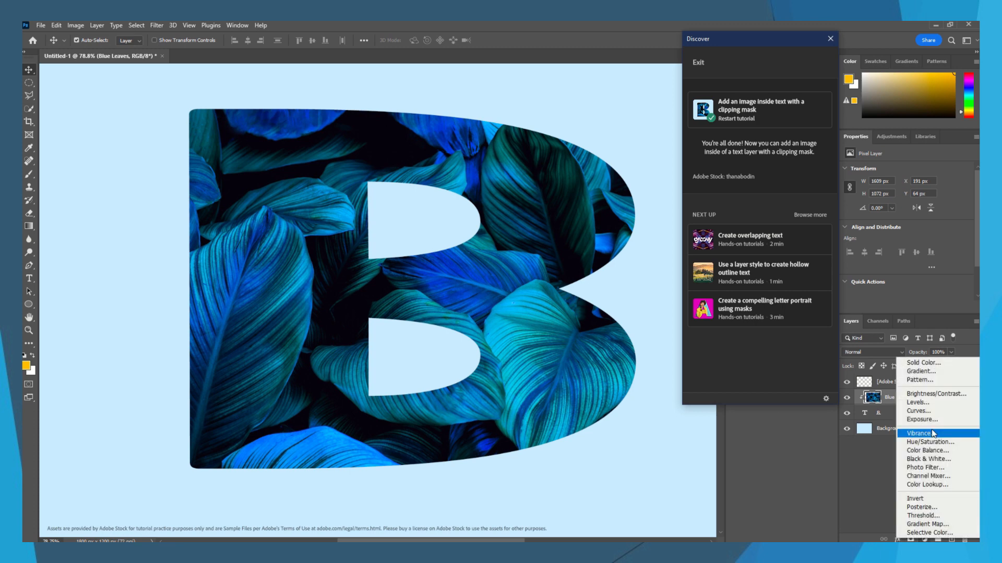
left_click(921, 362)
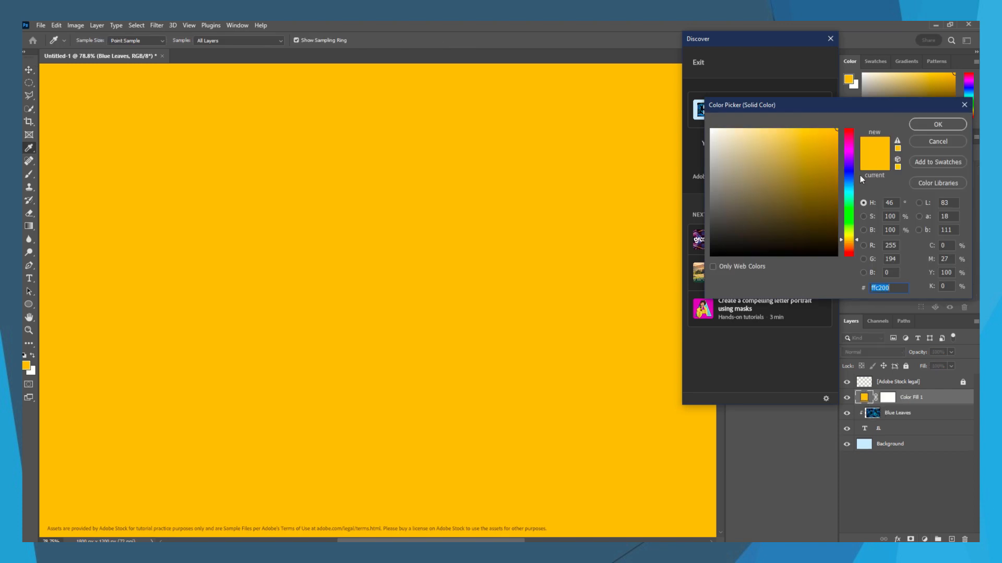
left_click_drag(849, 244, 850, 246)
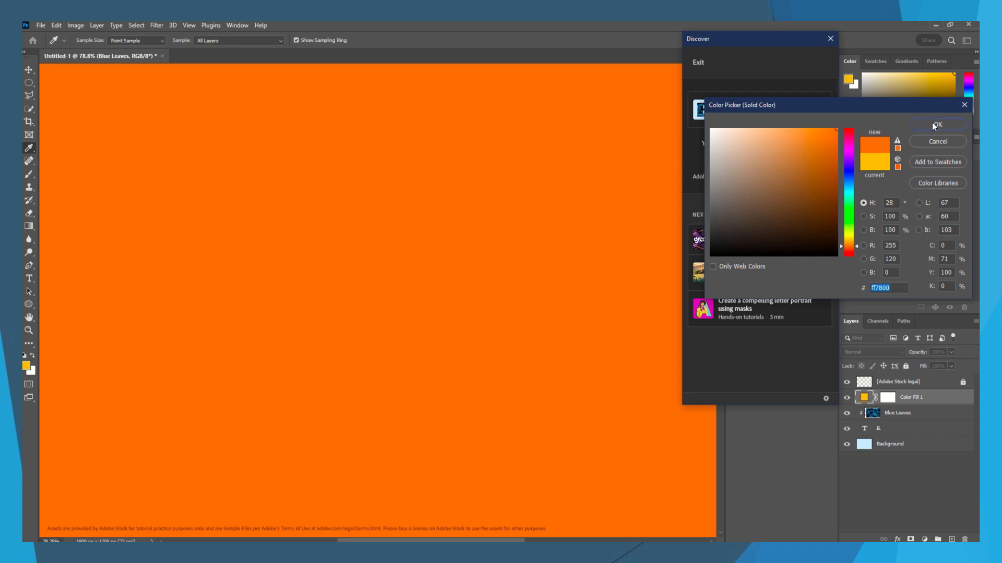
key("Return")
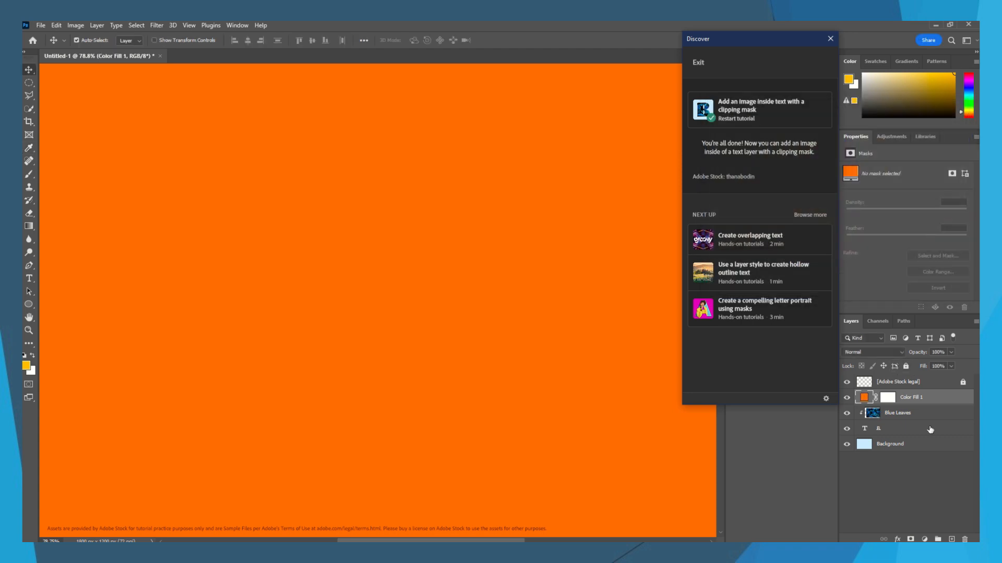
Step: Set the orange fill layer's blend mode to Color
left_click(924, 539)
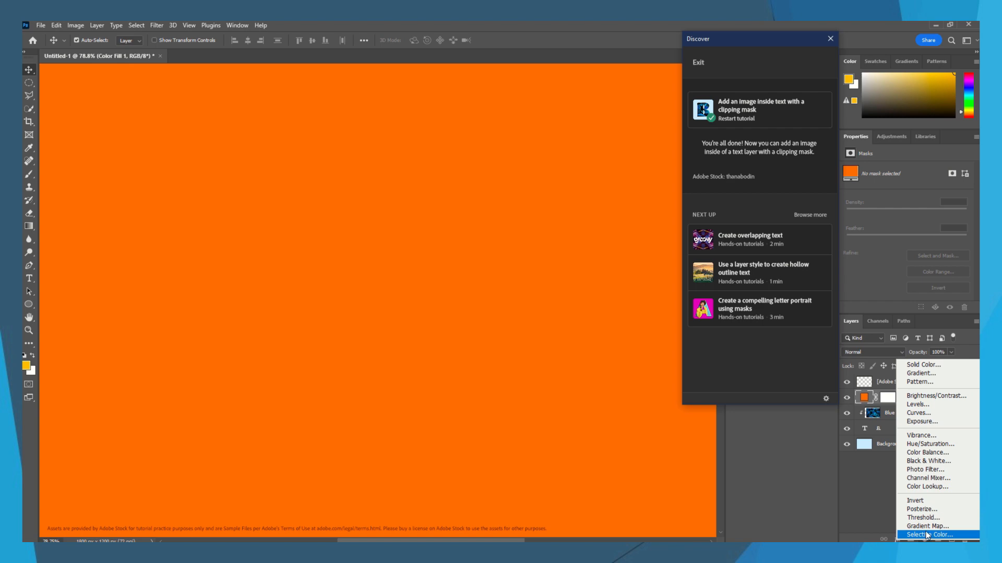
left_click(879, 353)
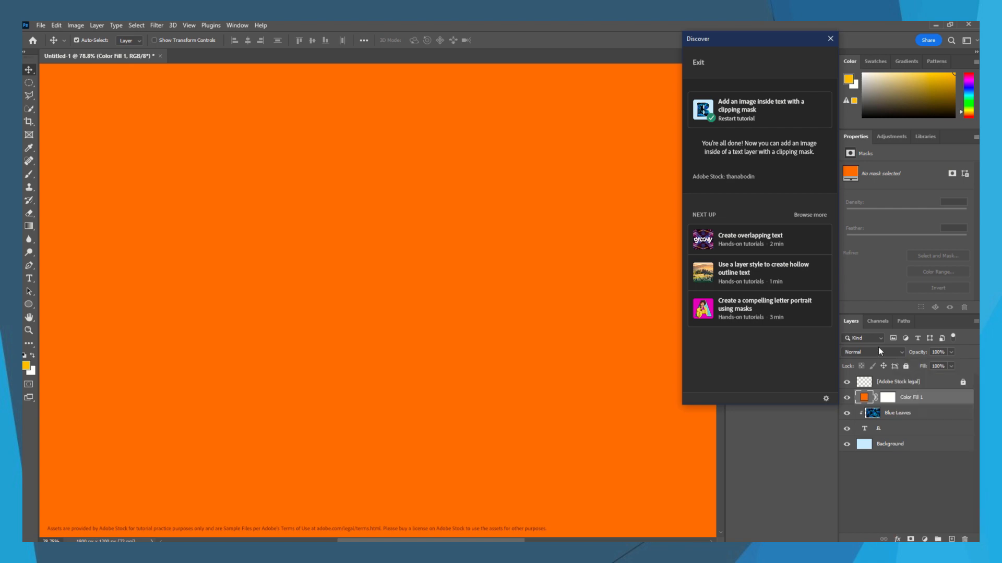
left_click(882, 352)
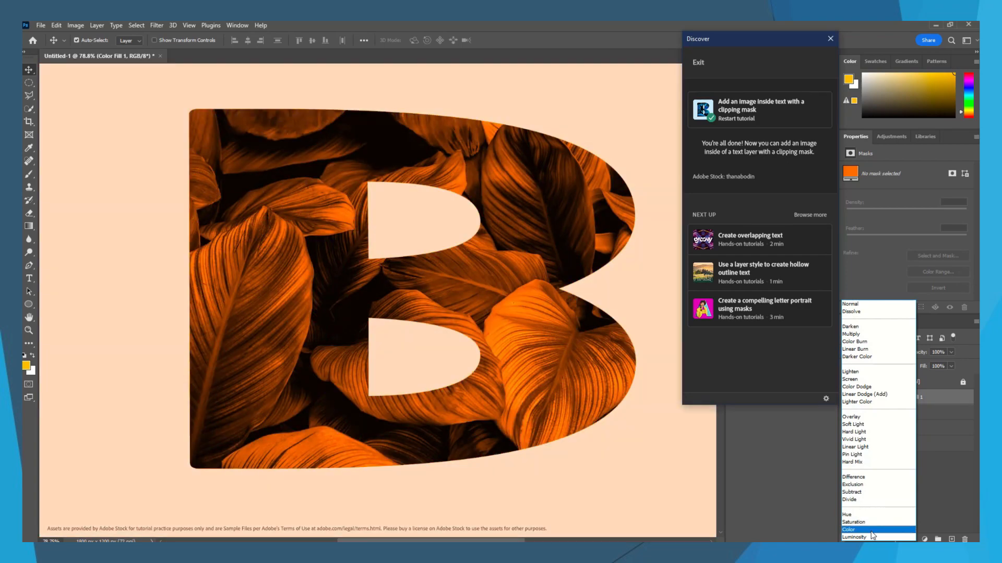
left_click(872, 530)
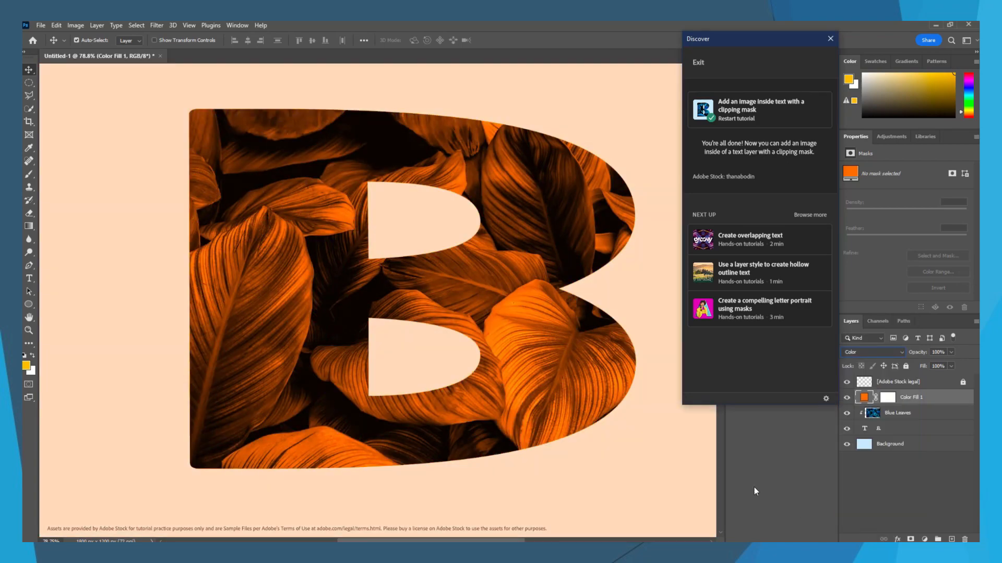